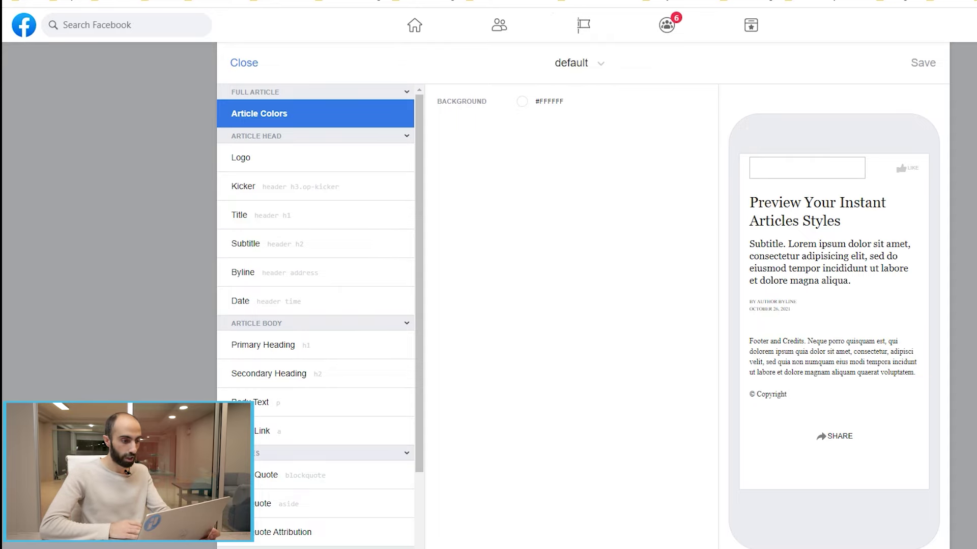
left_click(244, 63)
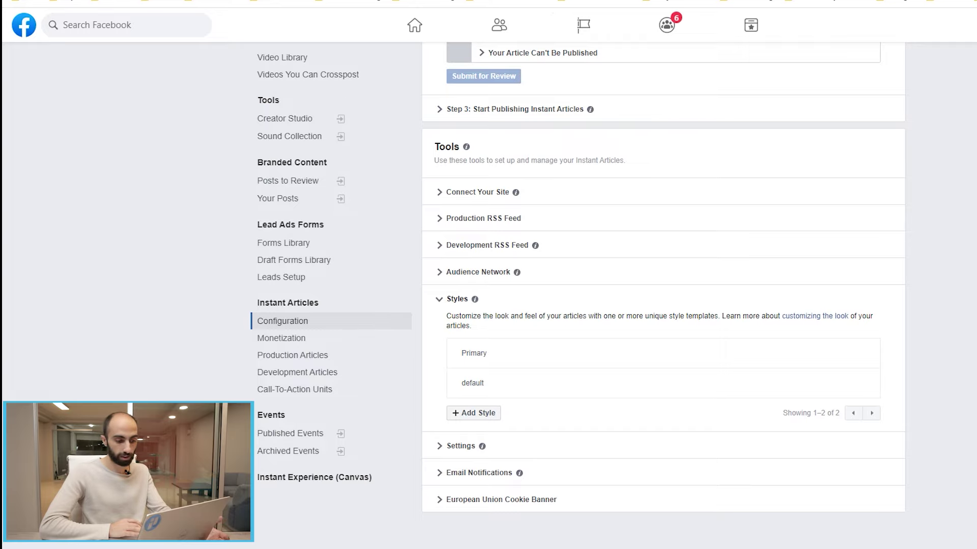
left_click(473, 413)
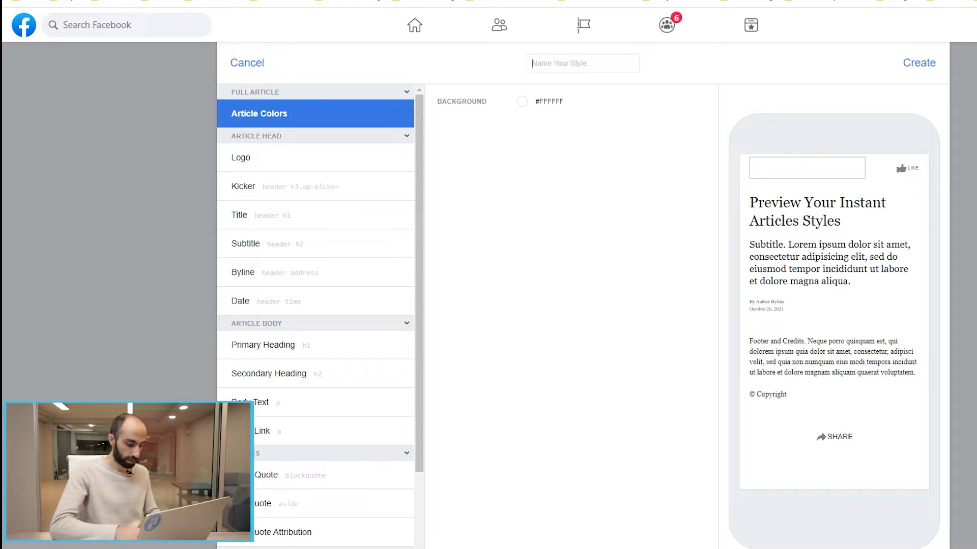
type("style 1")
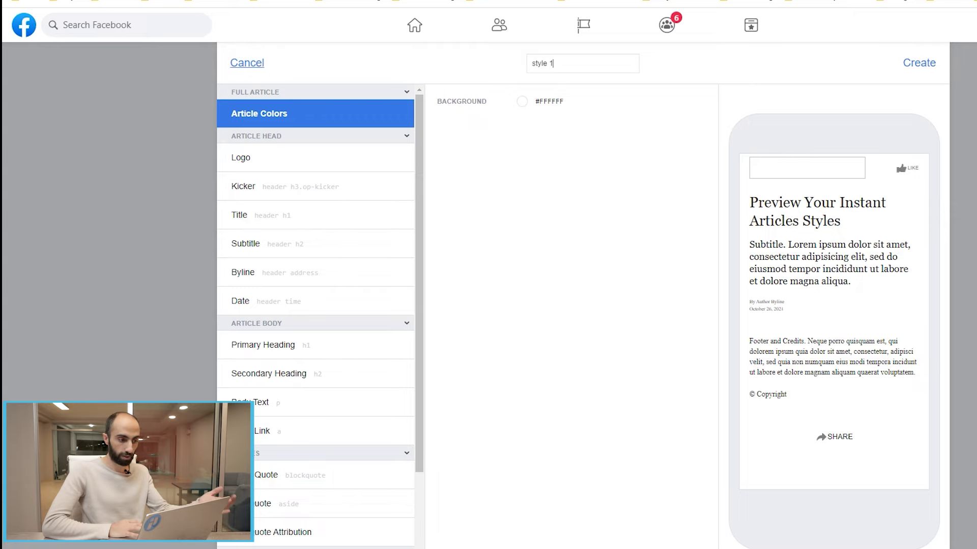
left_click(247, 62)
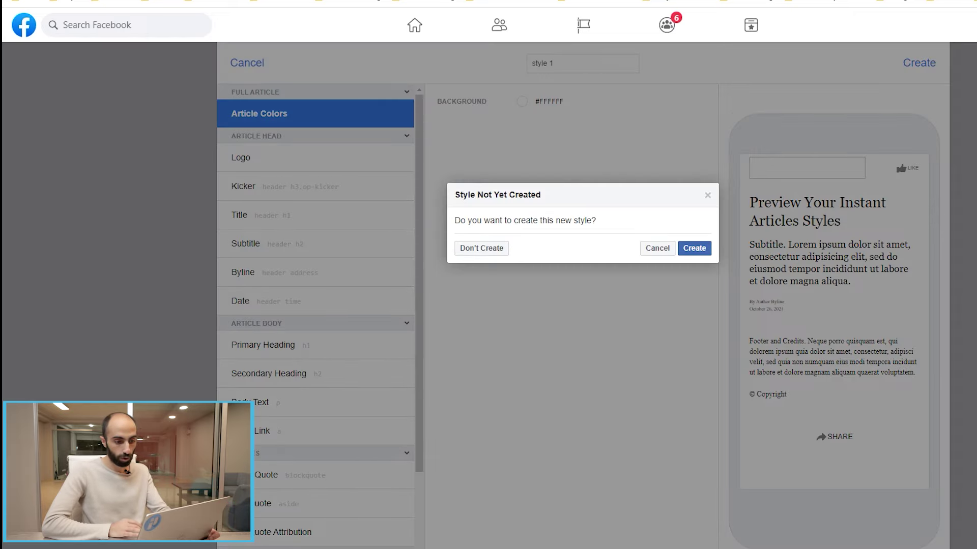
left_click(459, 248)
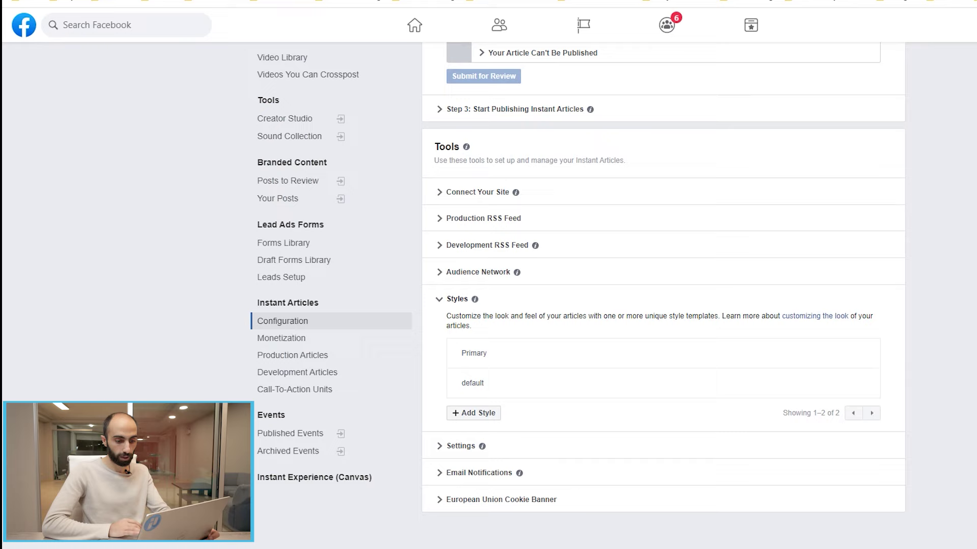
Step: Open the Primary style and select the hex value of the article background color
left_click(474, 353)
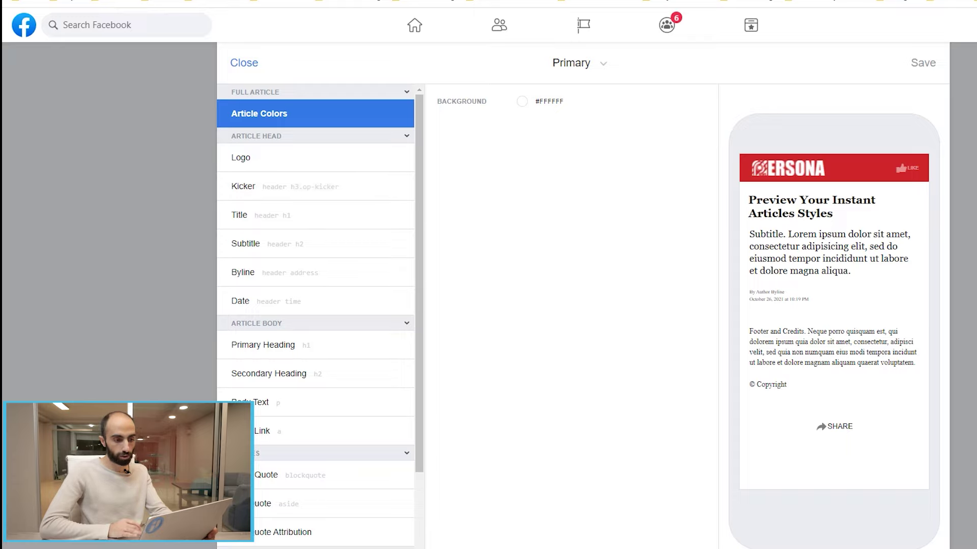
left_click(551, 102)
double_click(552, 101)
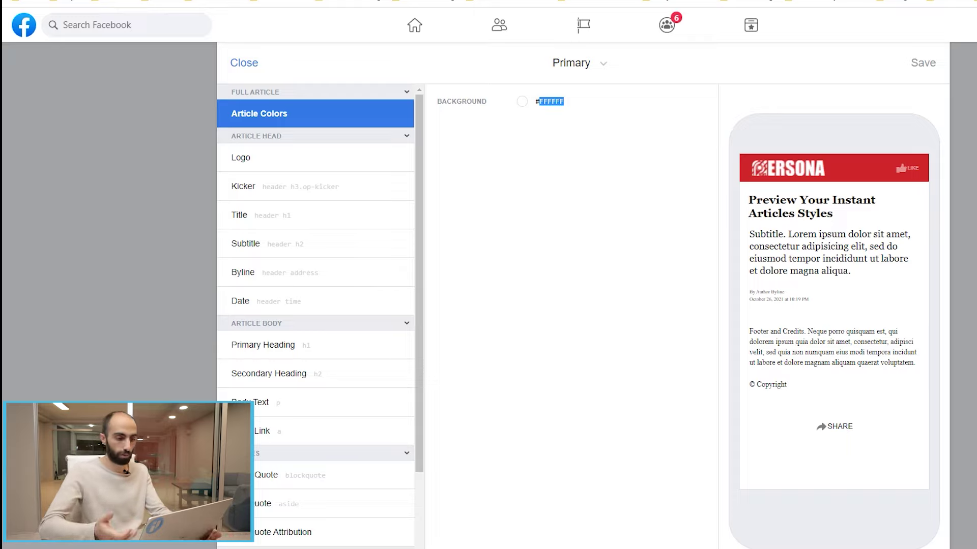
left_click(560, 203)
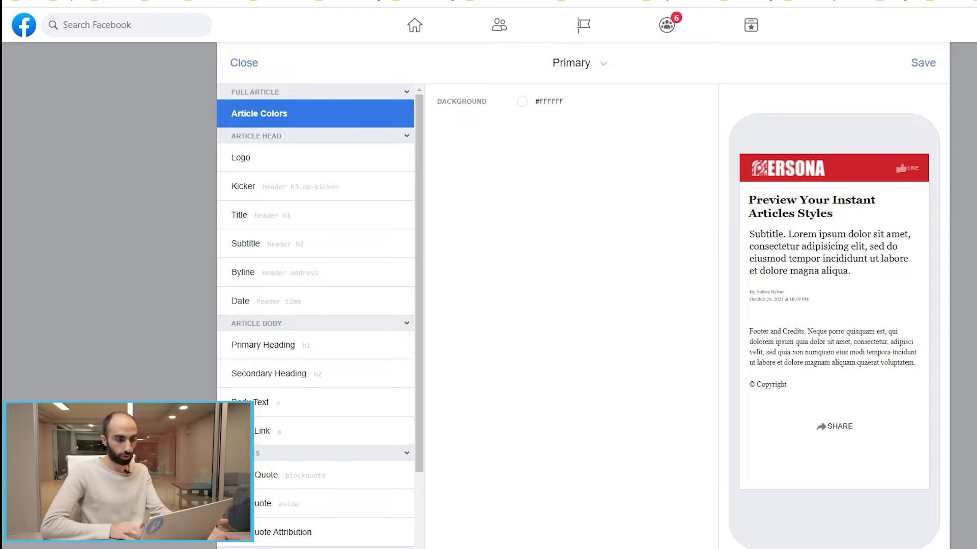
Step: Switch to Photoshop, pick the light pink efe2e2 in the foreground color picker and copy its hex code
key("alt+Tab")
type("efdbdb")
type("efe2e2")
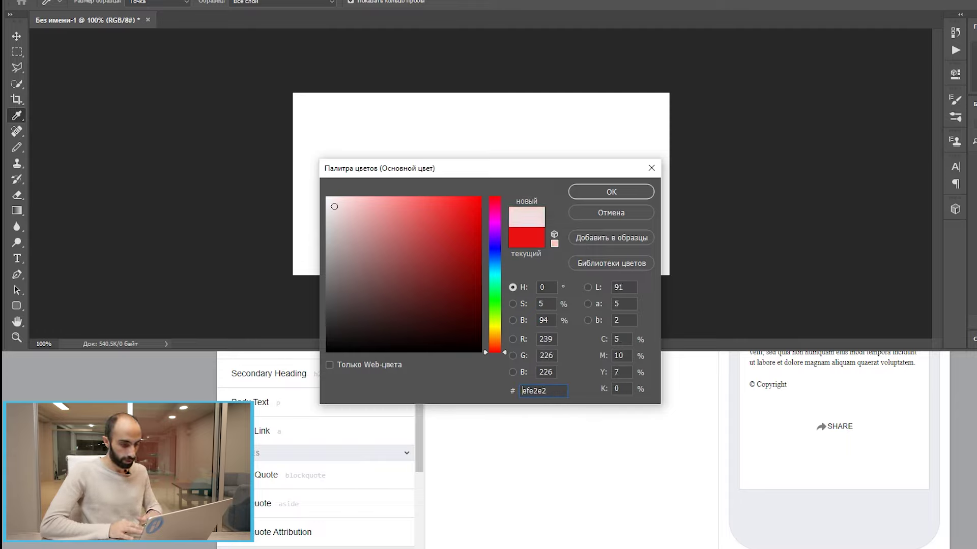
key("ctrl+a")
key("ctrl+c")
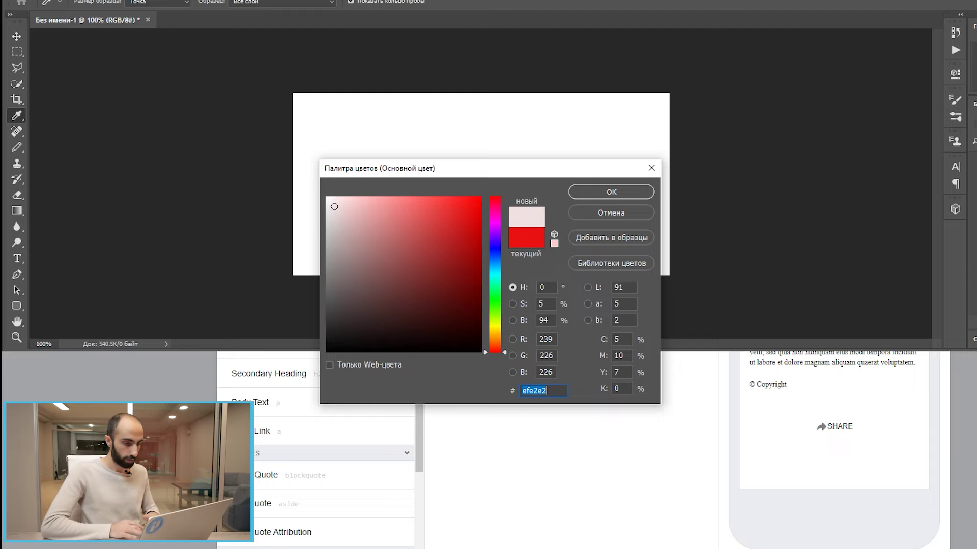
Step: Return to the Facebook style editor and try the copied efe2e2 as the article background color, keeping the style open
key("alt+Tab")
key("Escape")
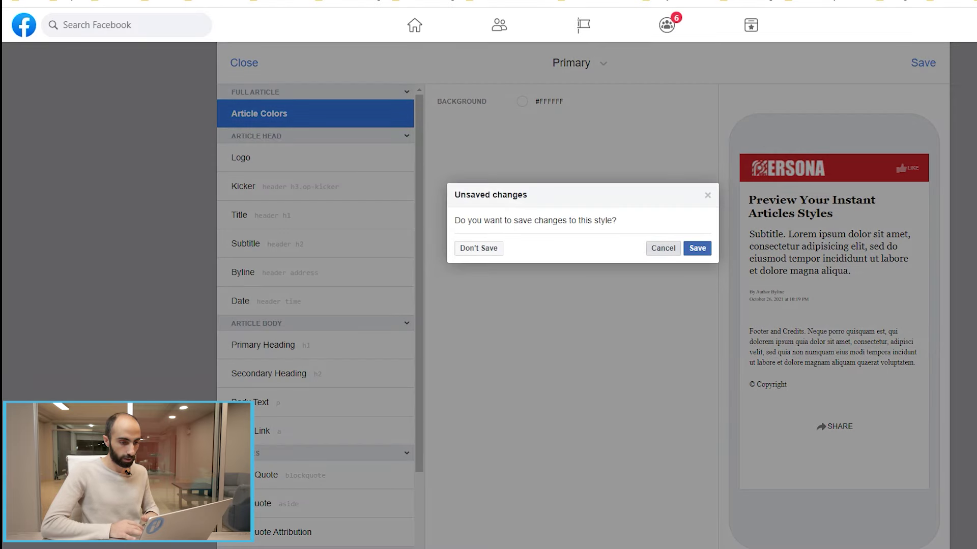
left_click(662, 248)
left_click(549, 101)
key("ctrl+v")
key("Return")
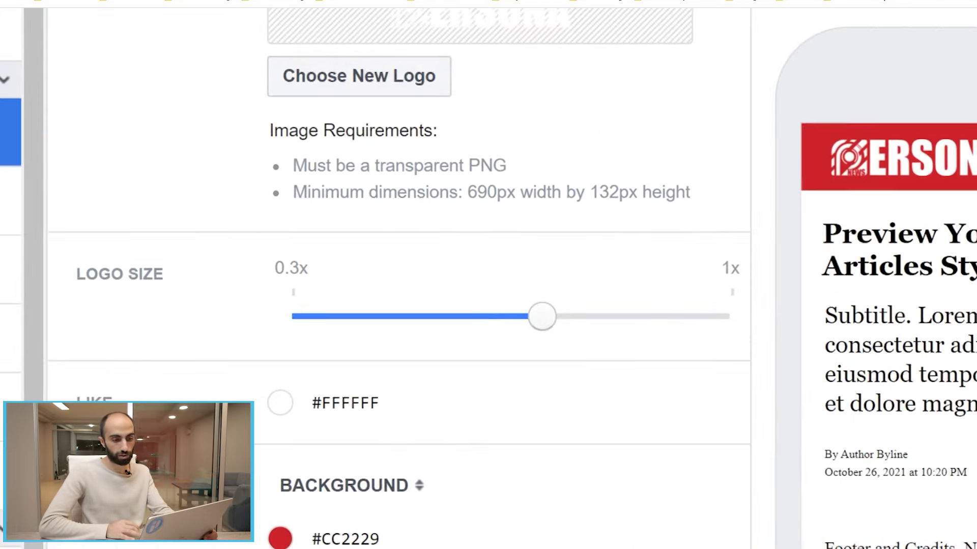
Step: Try smaller and larger logo sizes in the Primary style and end at 0.7x
left_click_drag(478, 192, 662, 192)
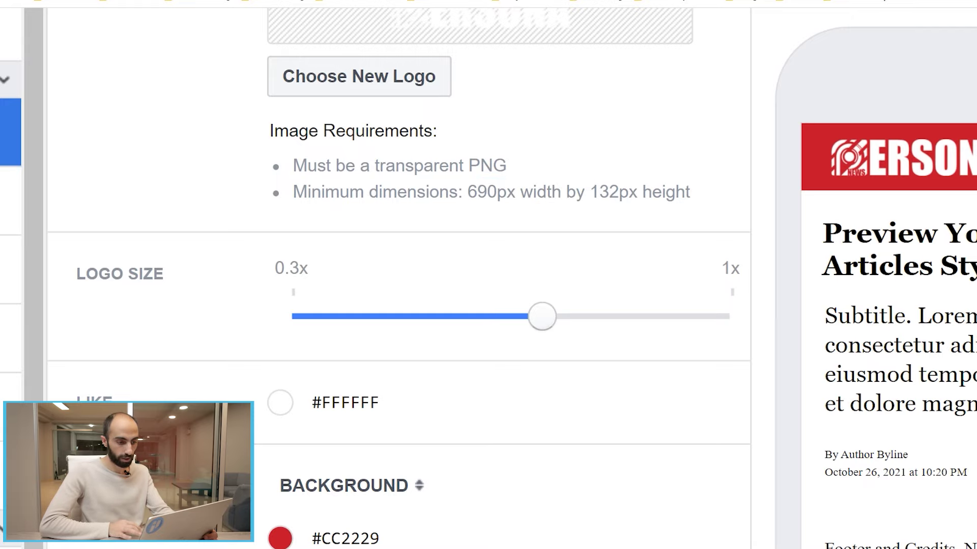
mouse_move(543, 317)
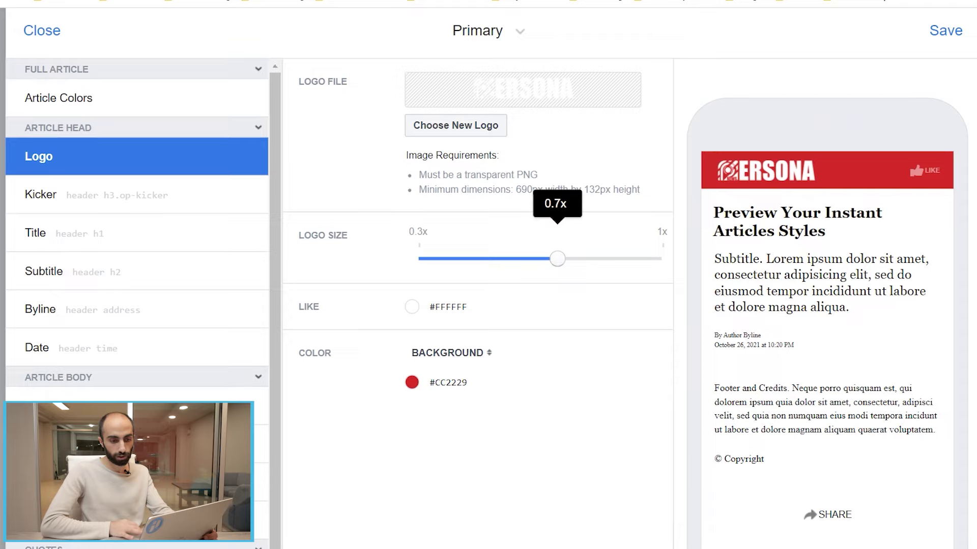
left_click_drag(558, 259, 490, 259)
left_click(592, 259)
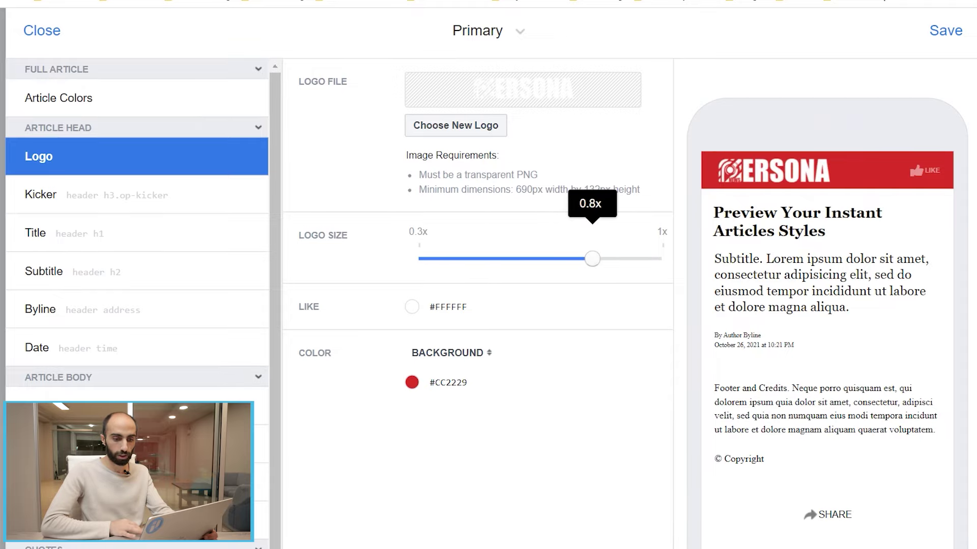
key("Left")
key("Left")
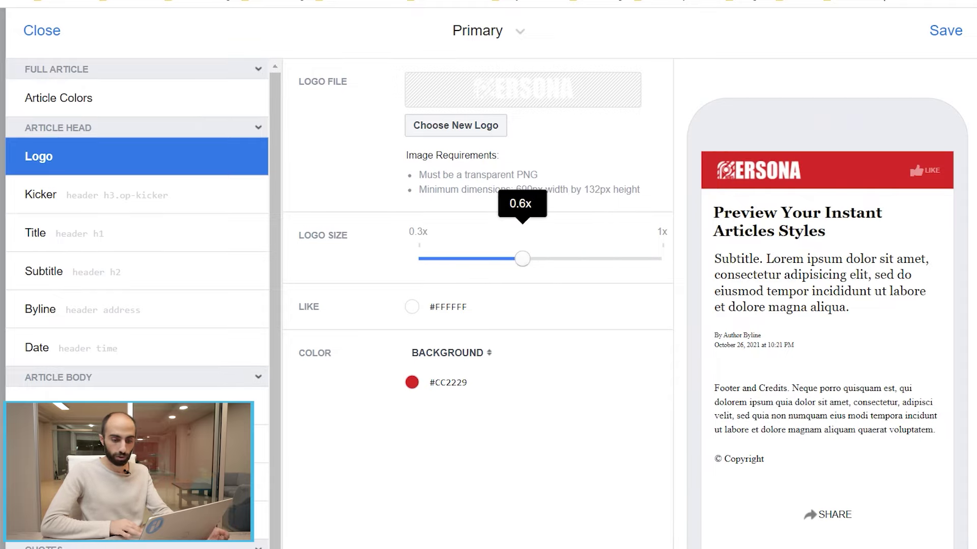
key("Right")
key("Right")
key("Right")
key("Left")
key("Left")
key("Left")
key("Left")
key("Left")
key("Right")
key("Right")
key("Right")
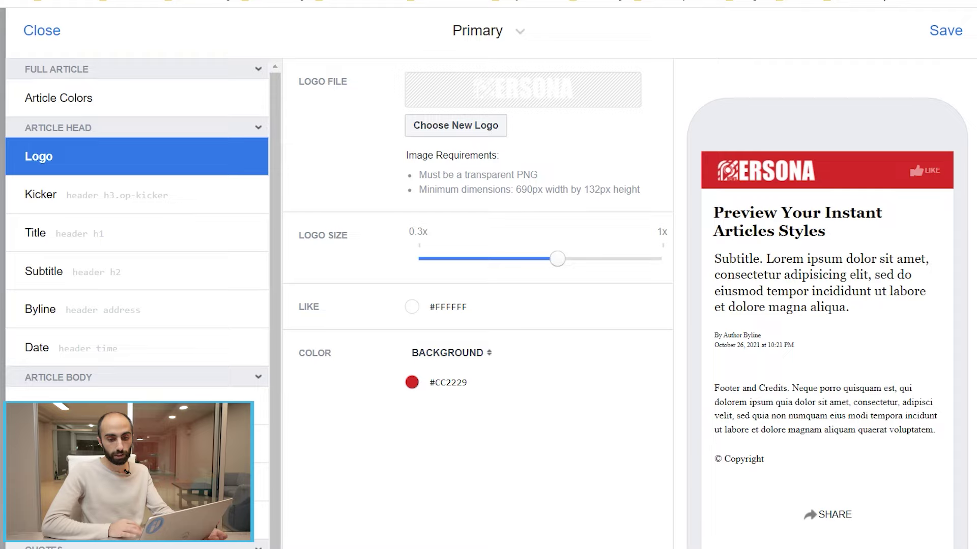
Step: Switch to Photoshop and pick the dark red a33030 in the foreground color picker
key("Tab")
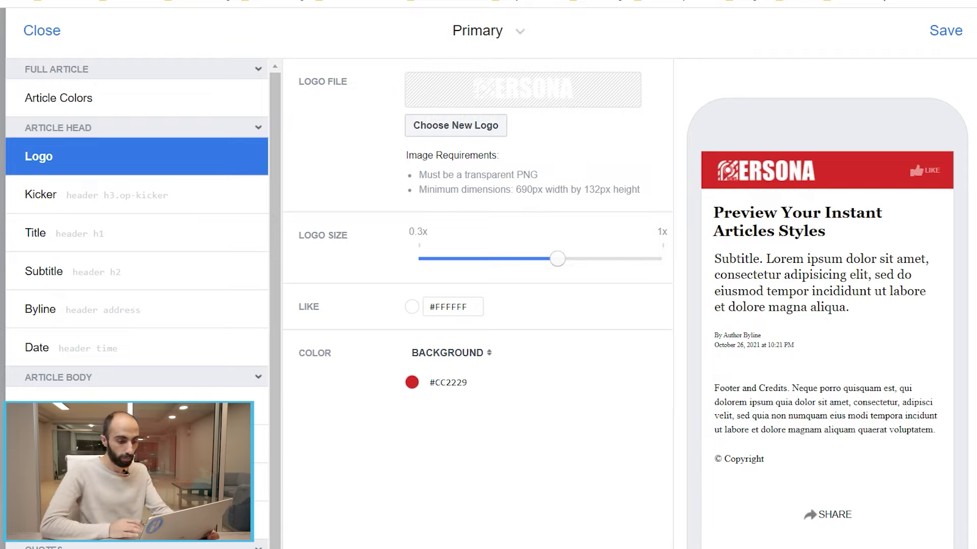
key("Tab")
key("Tab")
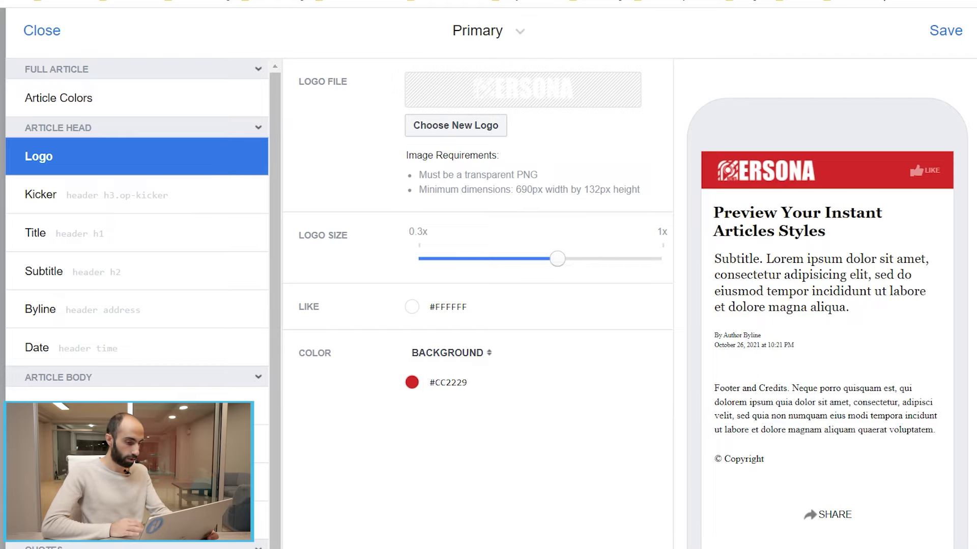
key("alt+Tab")
type("a33030")
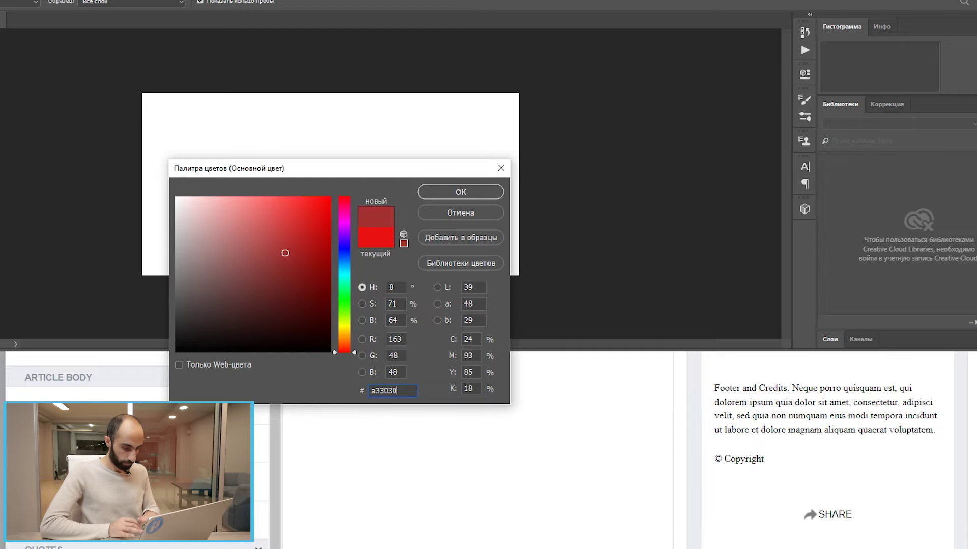
Step: Return to the Facebook style editor and set the logo bar's background color to A33030
key("alt+Tab")
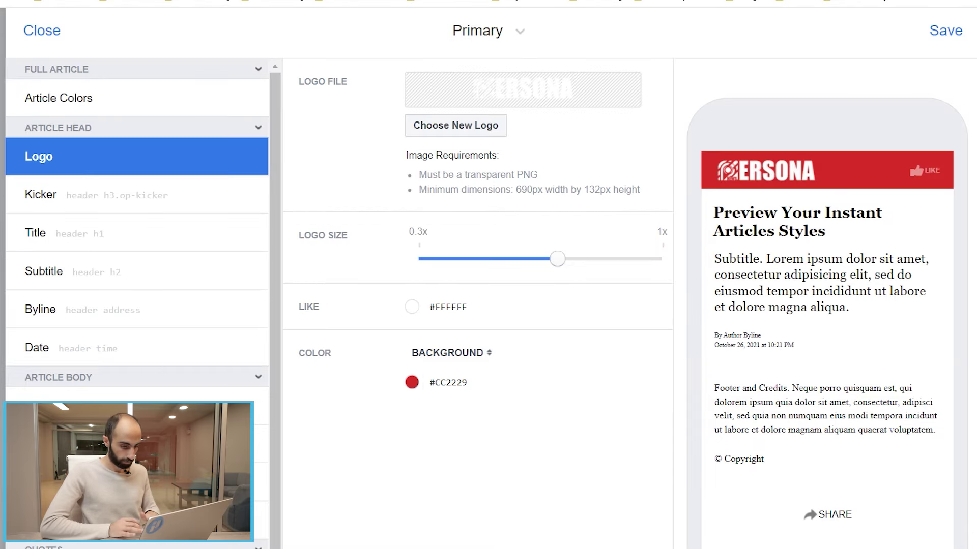
key("ctrl+a")
type("a33030")
key("Return")
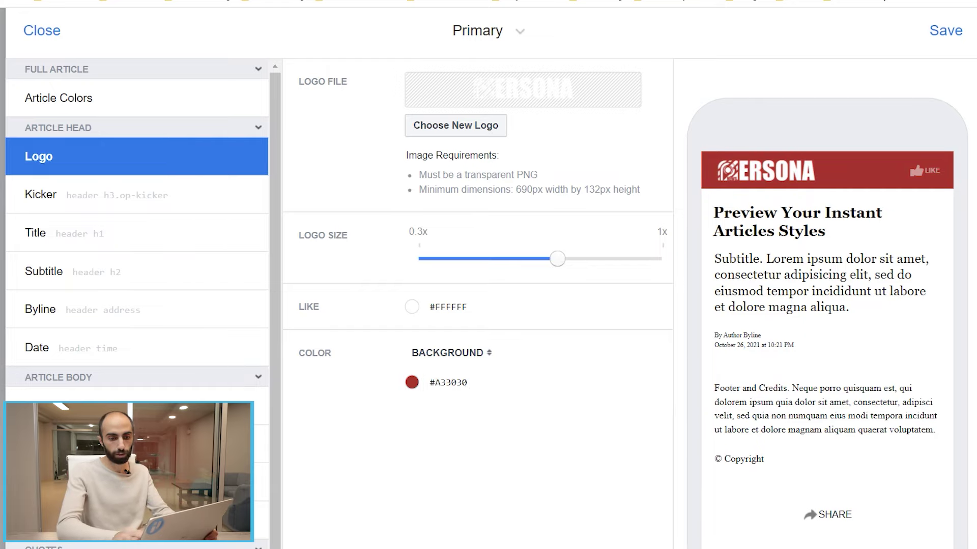
Step: Try Adobe Garamond Pro Bold as the typeface of the article title
scroll(448, 304, "right", 2)
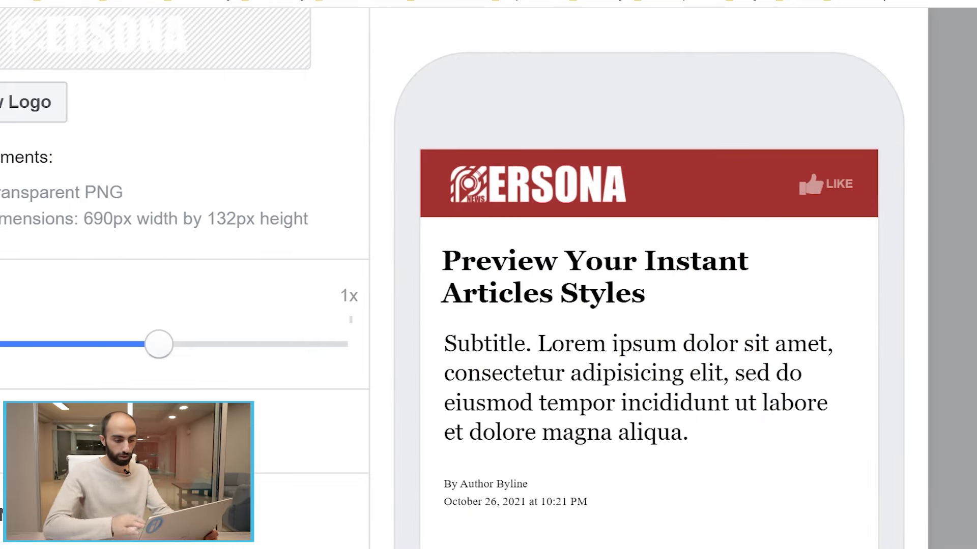
scroll(449, 304, "down", 5)
mouse_move(448, 303)
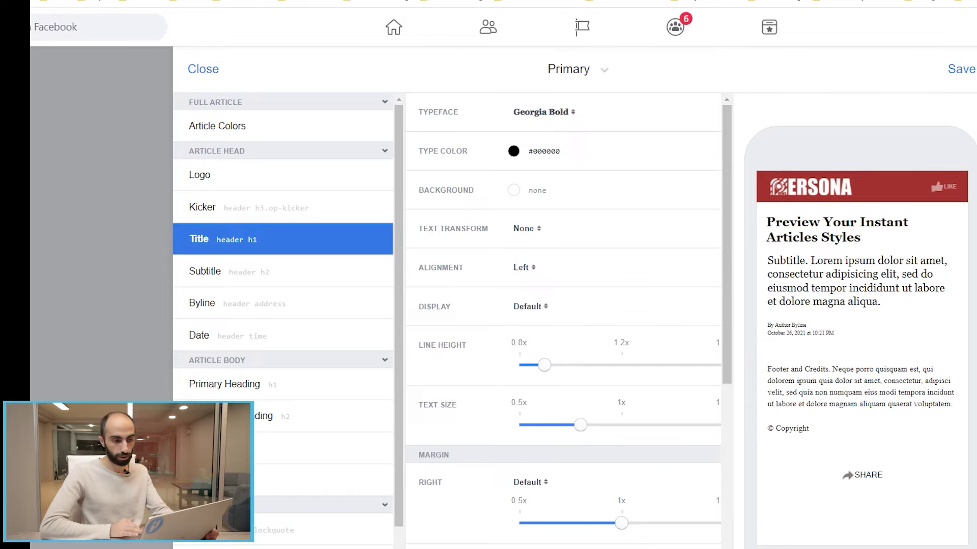
left_click(543, 112)
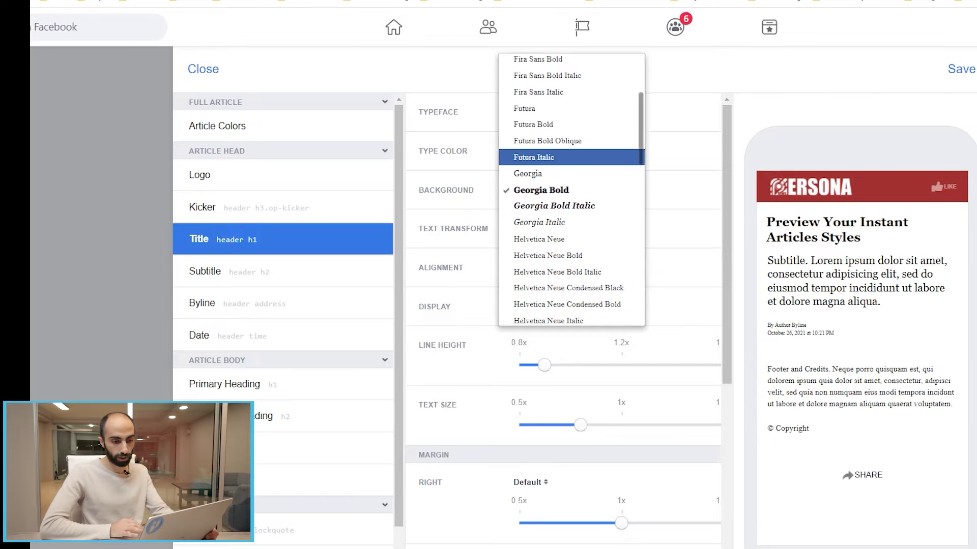
key("Up")
key("Up")
key("Up")
key("Up")
key("Up")
key("Up")
key("Up")
key("Up")
key("Up")
key("Up")
key("Up")
key("Up")
key("Up")
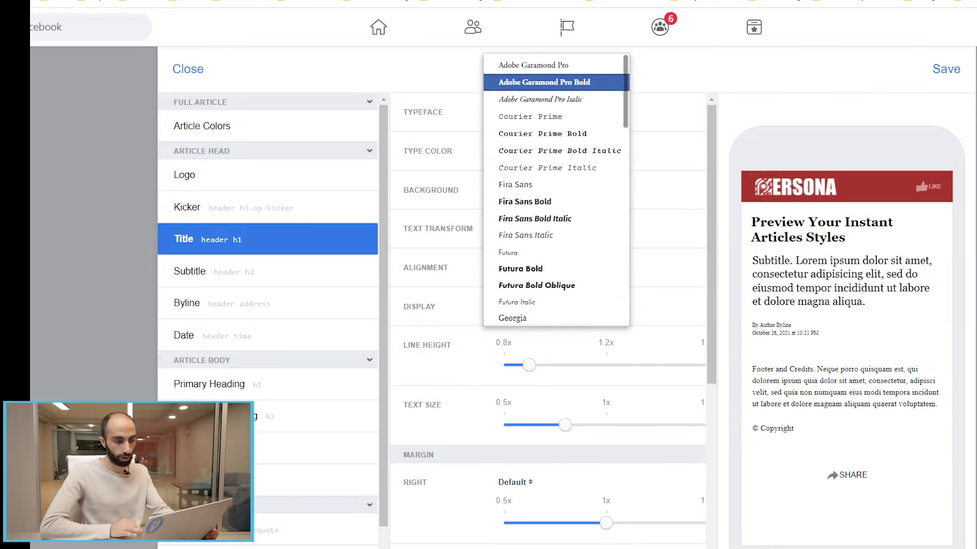
key("Return")
Step: Try Fira Sans Bold as the typeface of the article title
key("space")
key("Down")
key("Down")
key("Down")
key("Down")
key("Down")
key("Down")
key("Down")
key("Down")
key("Down")
key("Down")
key("Up")
key("Up")
key("Up")
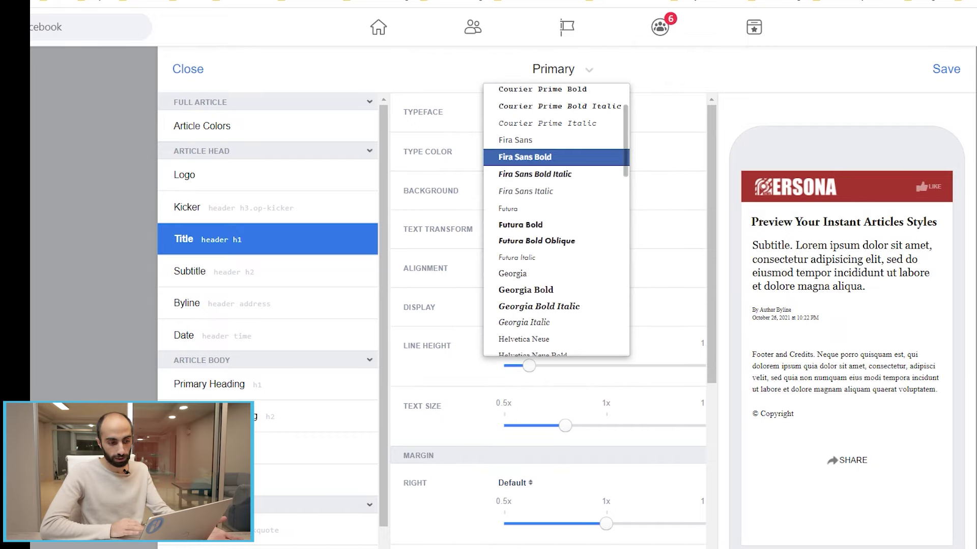
key("Return")
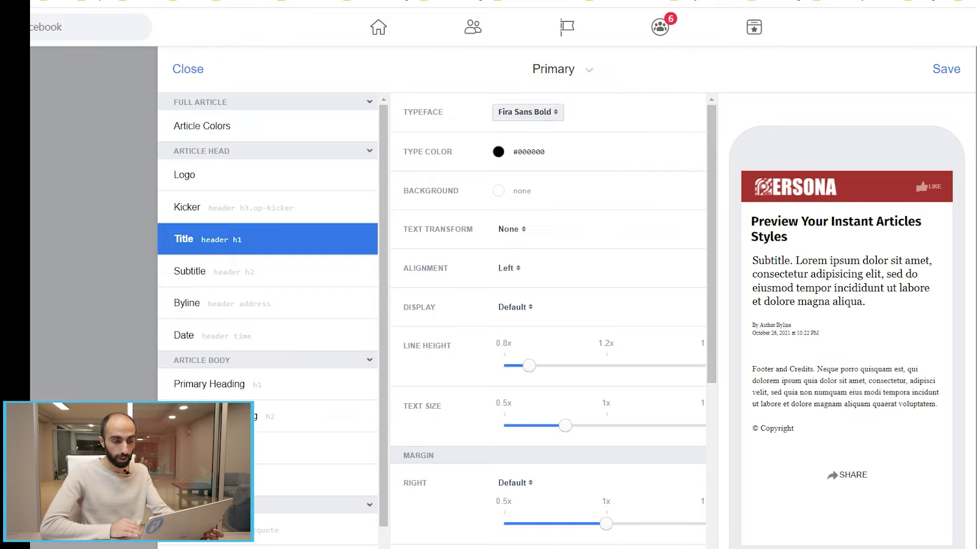
Step: Set the article title's typeface to Georgia Italic
left_click(527, 111)
scroll(557, 227, "down", 4)
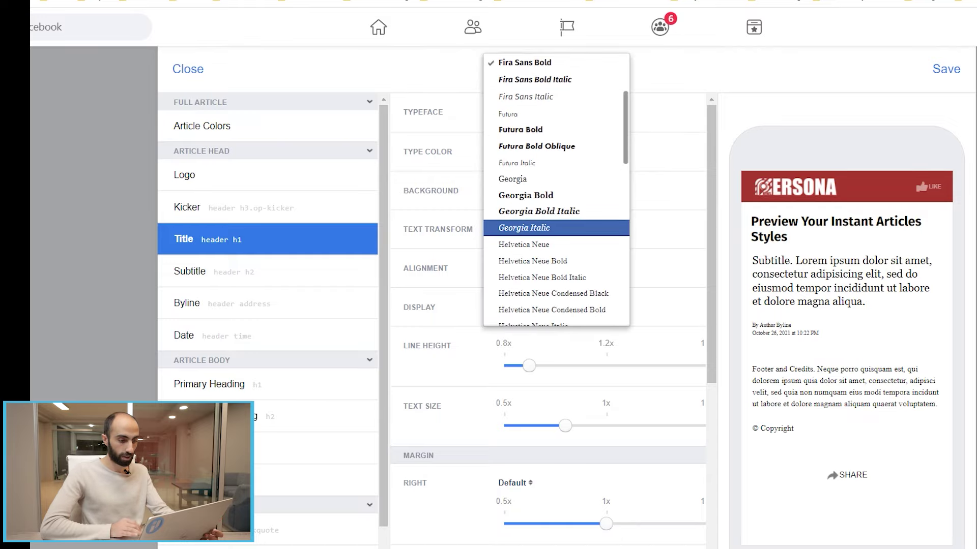
left_click(540, 227)
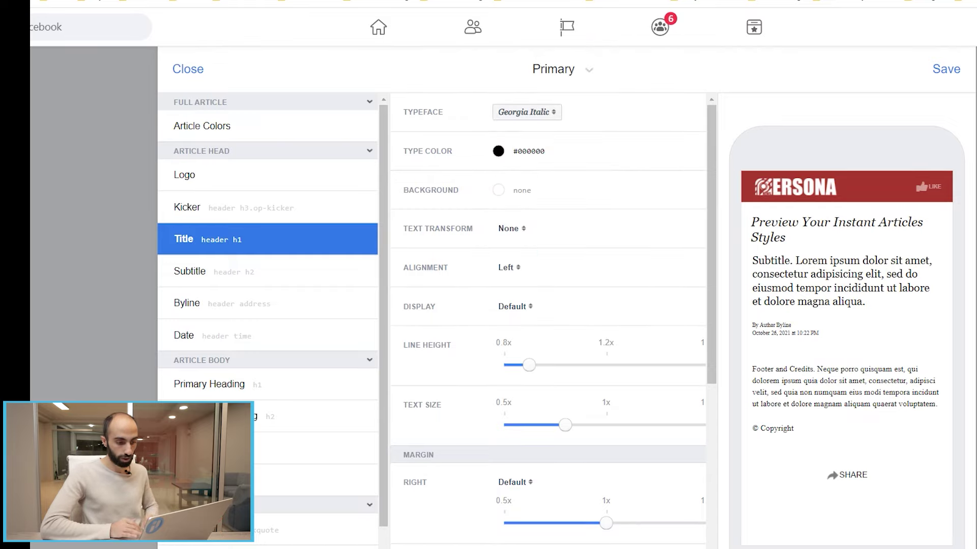
Step: Set the article title's line height to 1.2x and its text size to 0.9x
mouse_move(529, 365)
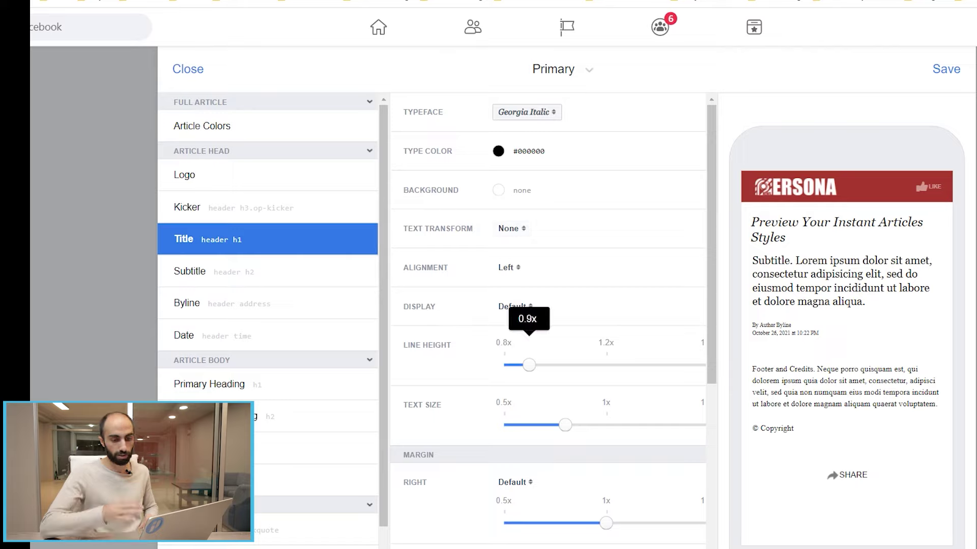
left_click_drag(529, 365, 605, 365)
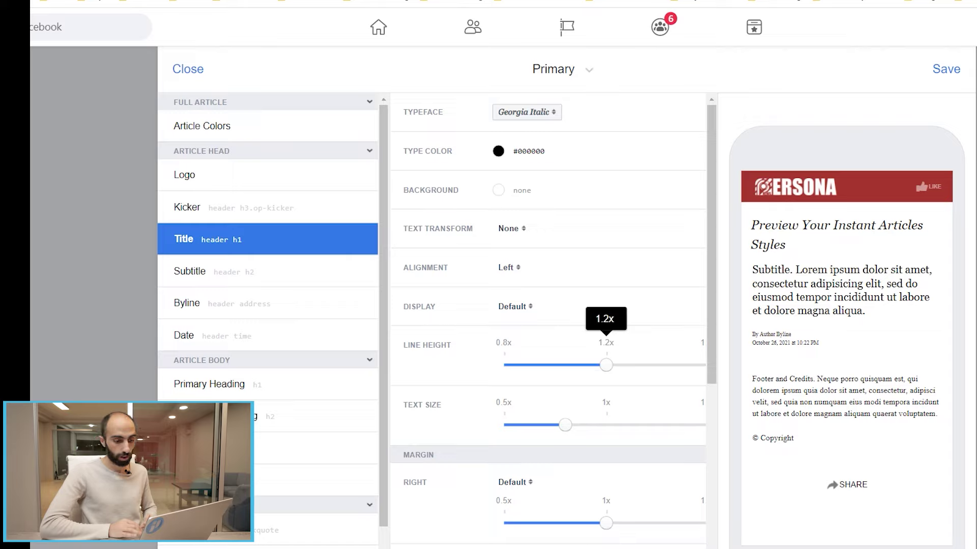
mouse_move(605, 365)
left_mouse_down()
mouse_move(578, 364)
mouse_move(605, 364)
left_mouse_up()
mouse_move(565, 425)
left_click_drag(565, 425, 586, 425)
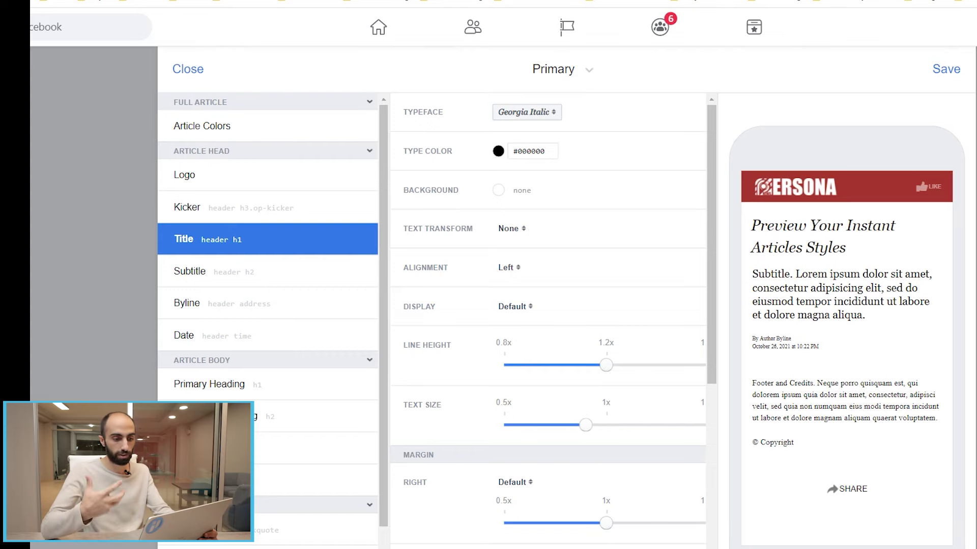
scroll(548, 320, "down", 3)
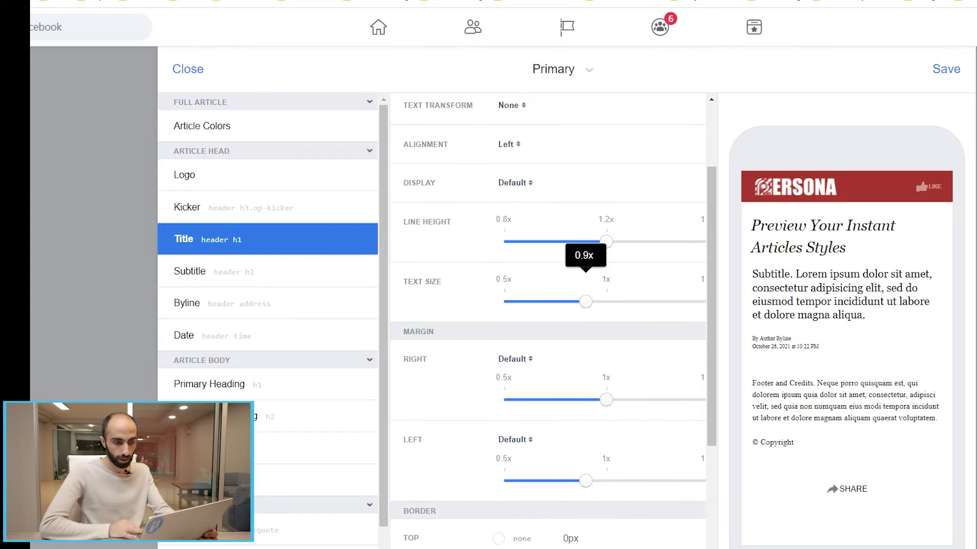
scroll(547, 320, "up", 3)
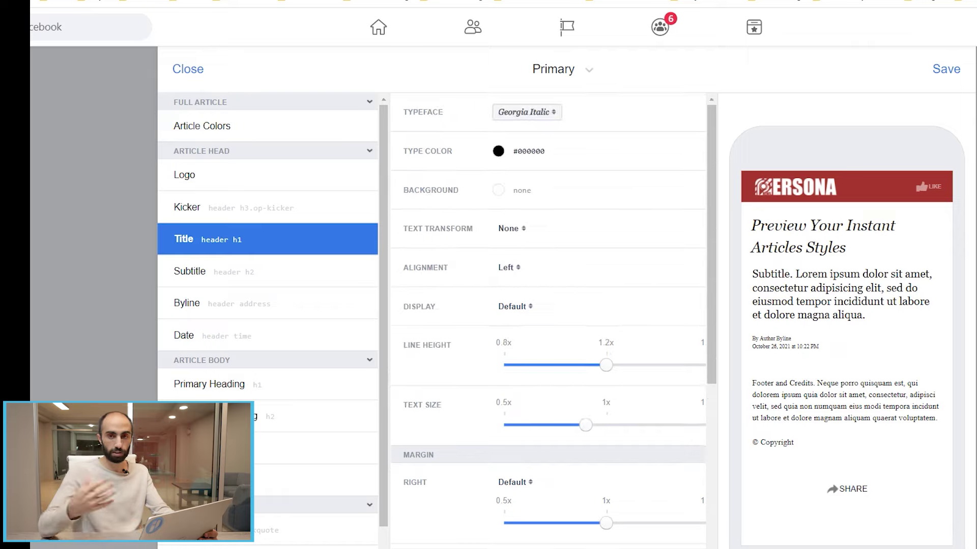
Step: Set the article title's typeface to Georgia Bold
scroll(548, 320, "down", 2)
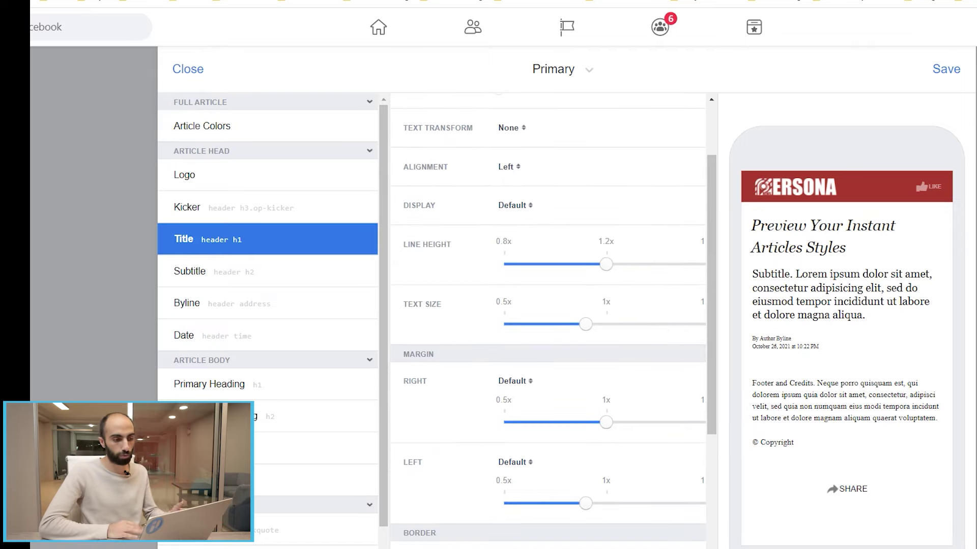
scroll(548, 320, "up", 2)
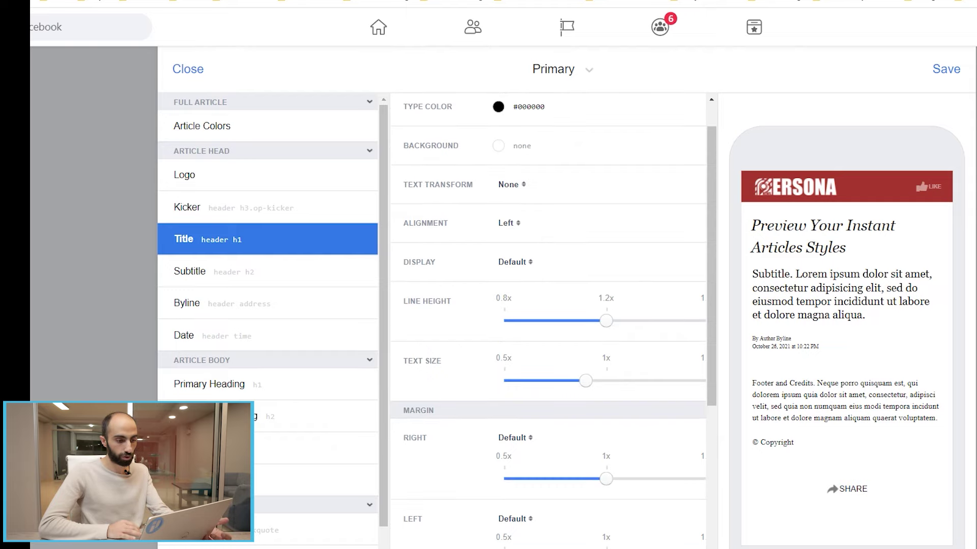
left_click(527, 112)
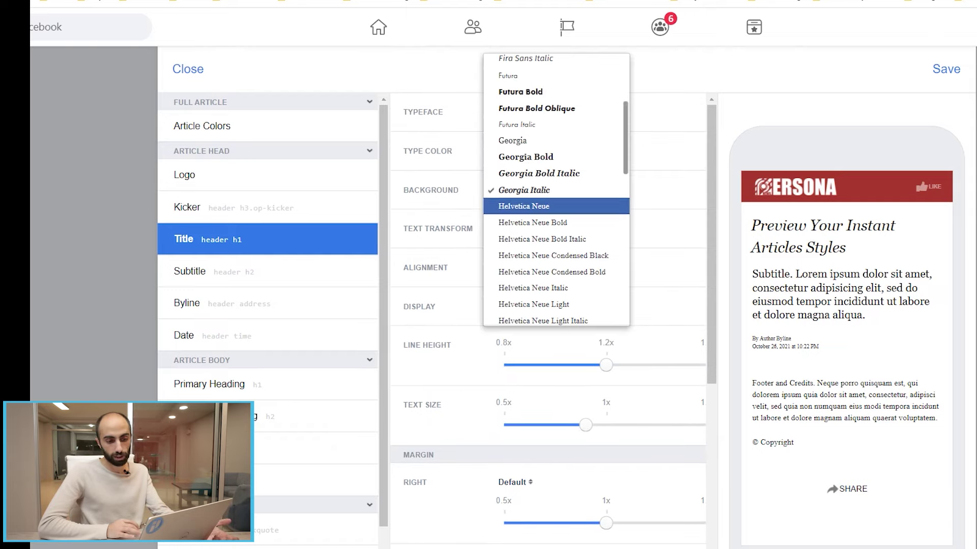
key("Up")
key("Up")
key("Return")
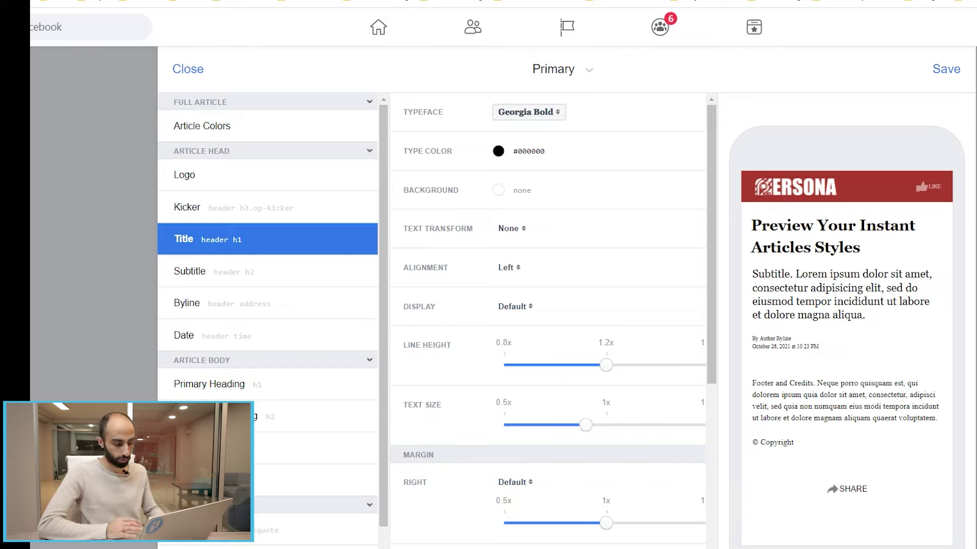
left_click(532, 151)
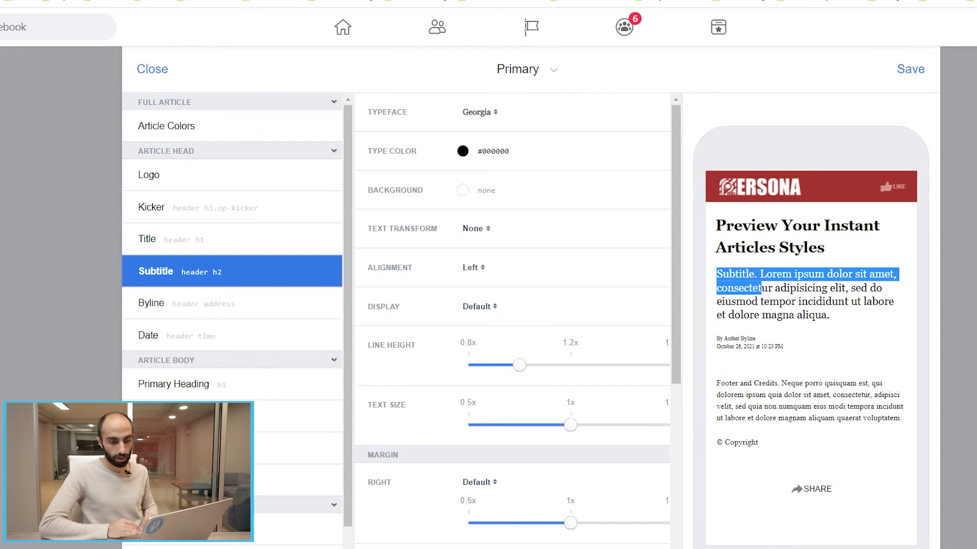
Step: Set the subtitle's text size to 0.9x and its line height to 1.2x
left_click_drag(763, 288, 829, 315)
left_click_drag(718, 274, 829, 315)
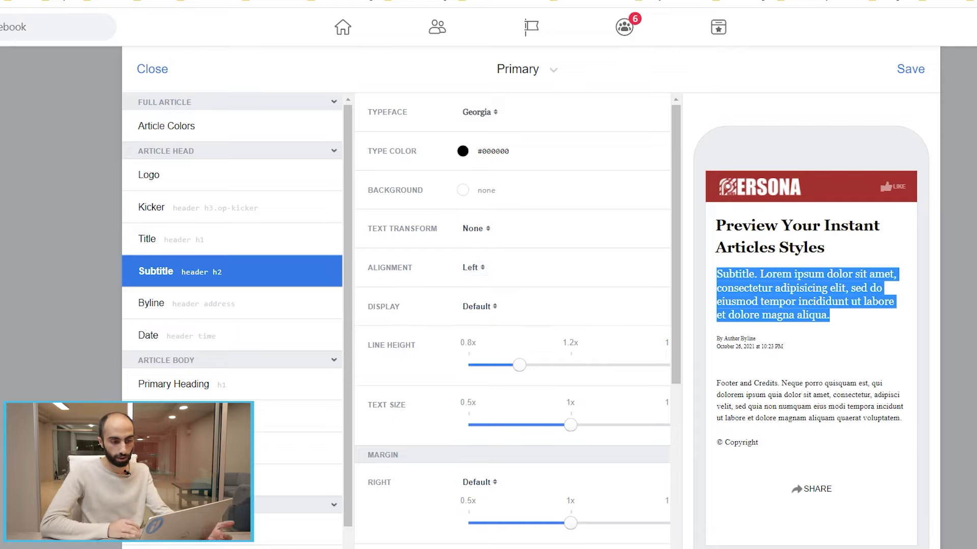
left_click(478, 112)
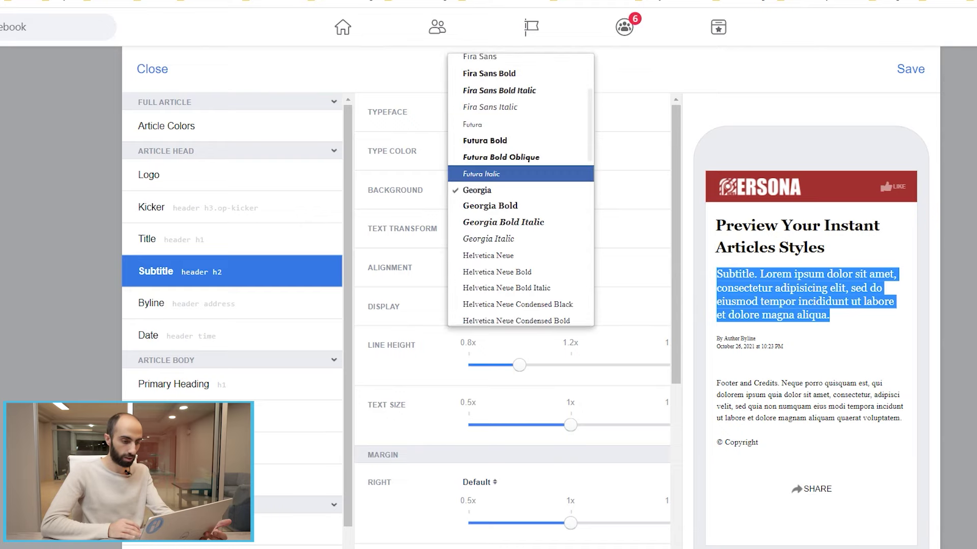
key("Escape")
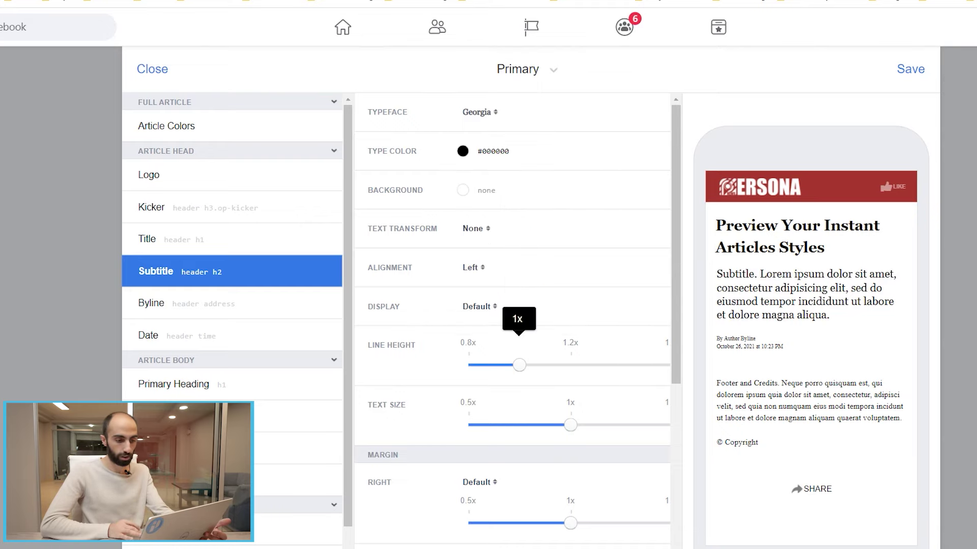
mouse_move(571, 425)
left_click_drag(570, 425, 549, 425)
double_click(519, 365)
left_click_drag(519, 365, 570, 365)
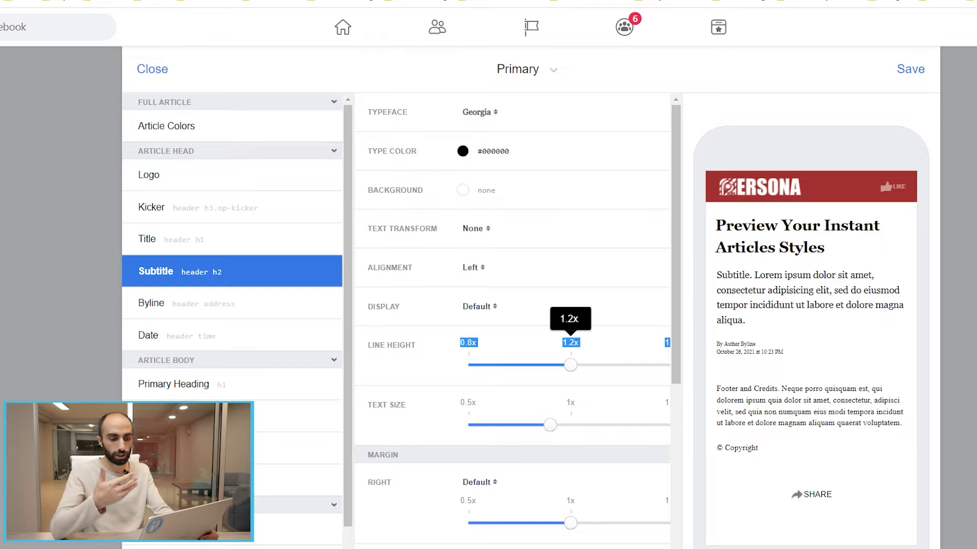
left_click(570, 365)
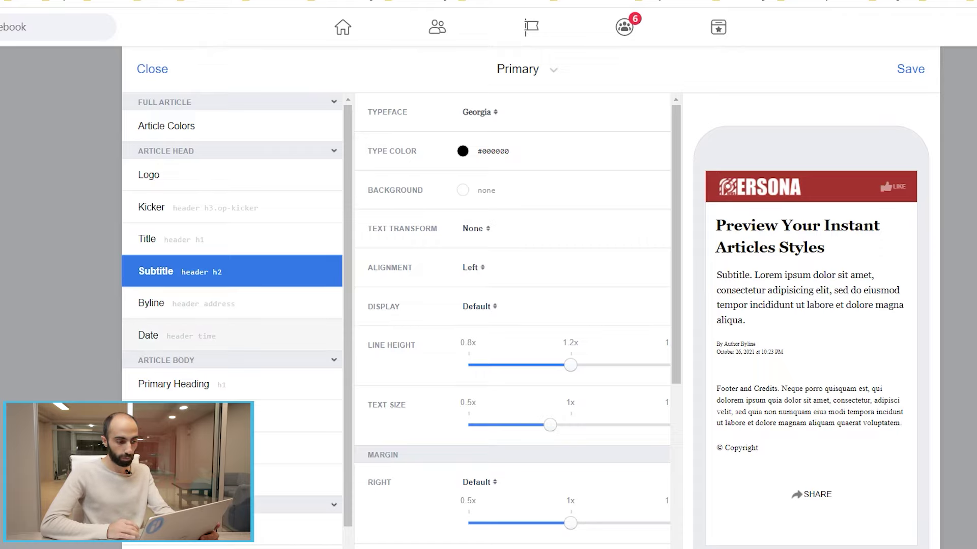
Step: Try the year-only format 2021 for the article date and return it to the full date with time
left_click(232, 336)
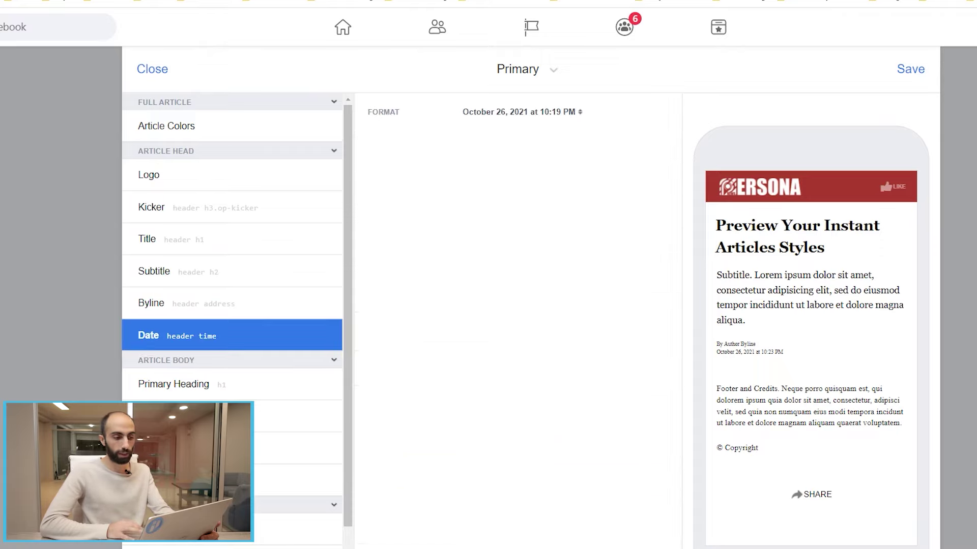
left_click(521, 112)
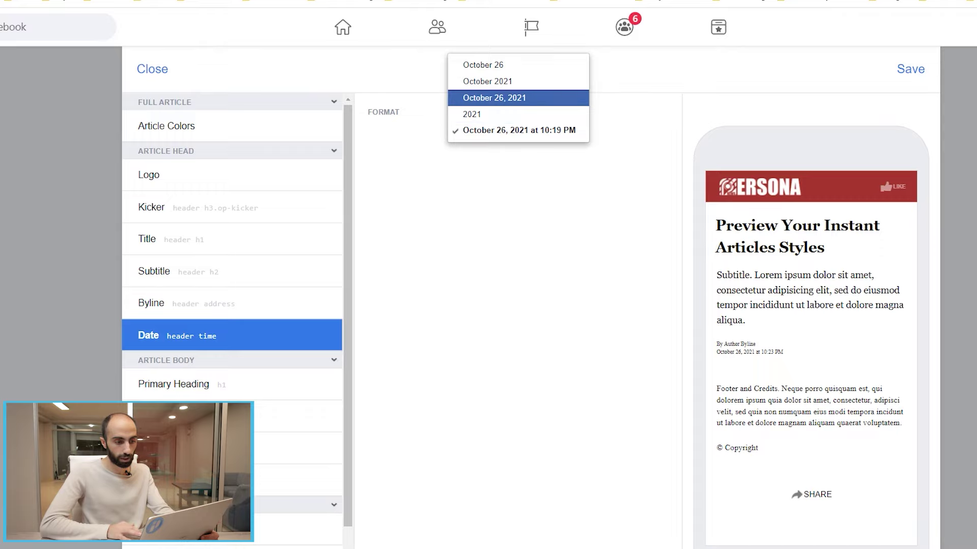
left_click(509, 114)
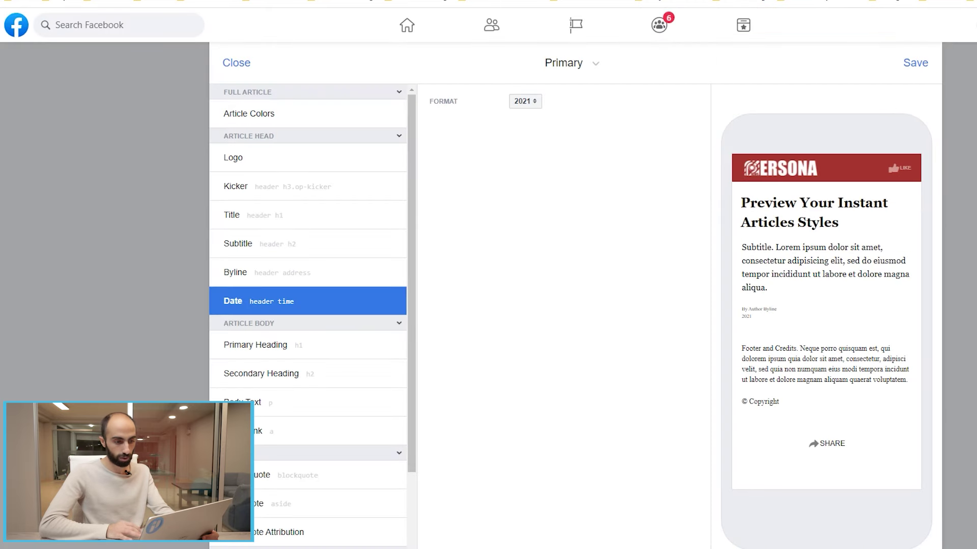
left_click(521, 101)
left_click(563, 117)
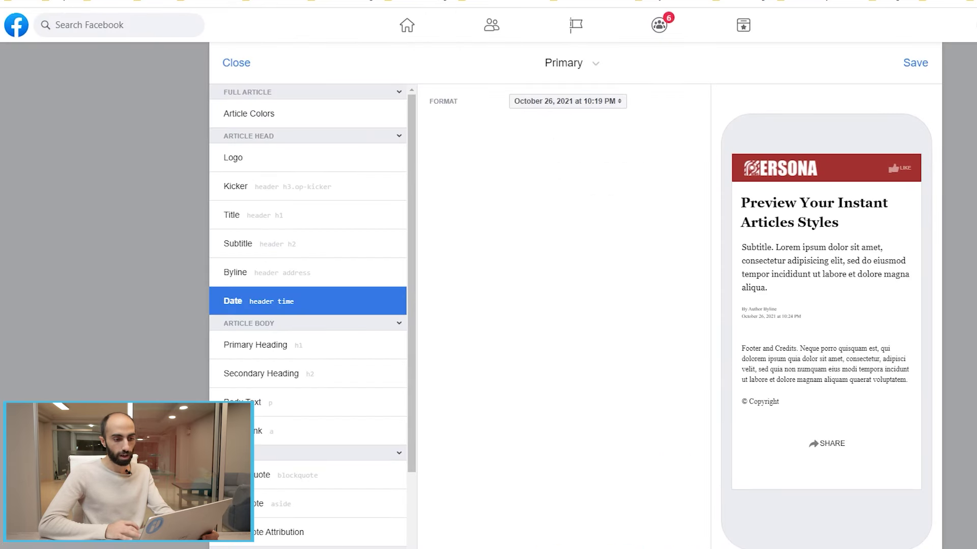
Step: Set the article date's format to month, day and year, as in October 26, 2021
left_click(567, 101)
key("Up")
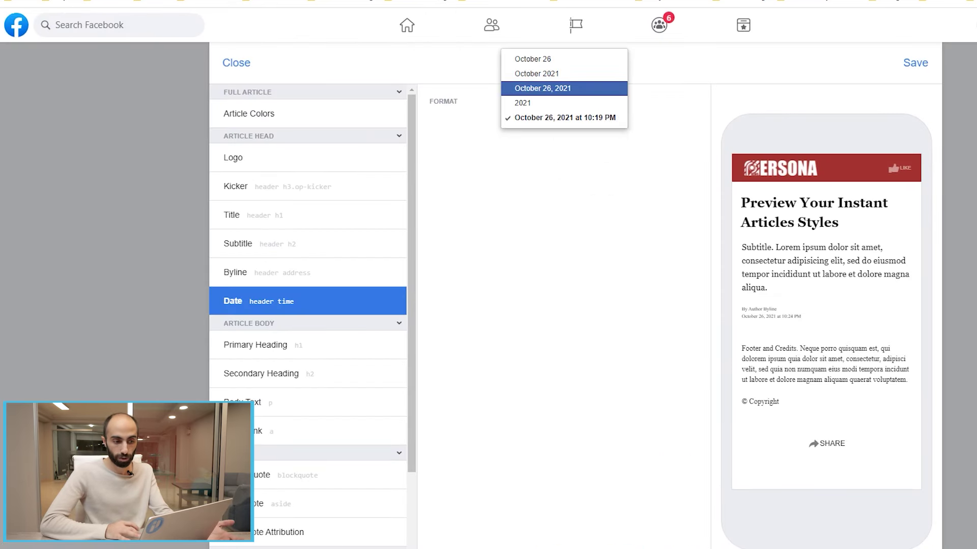
key("Return")
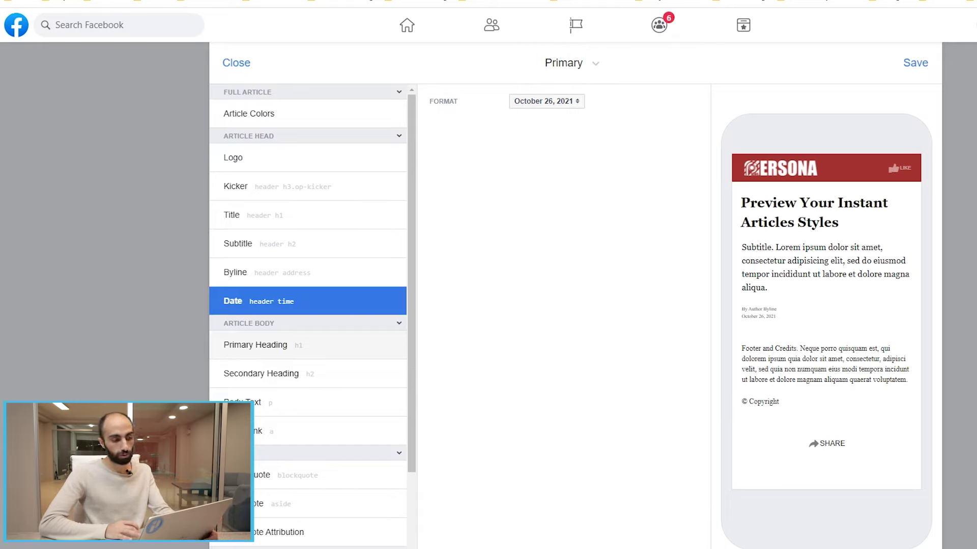
Step: Compare the style settings of the primary heading, the secondary heading and the article title
left_click(256, 345)
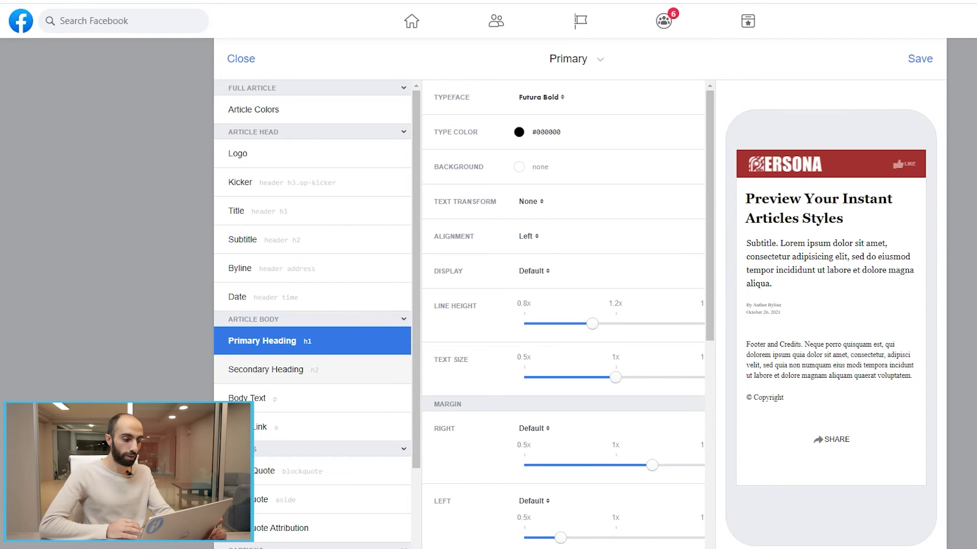
left_click(268, 369)
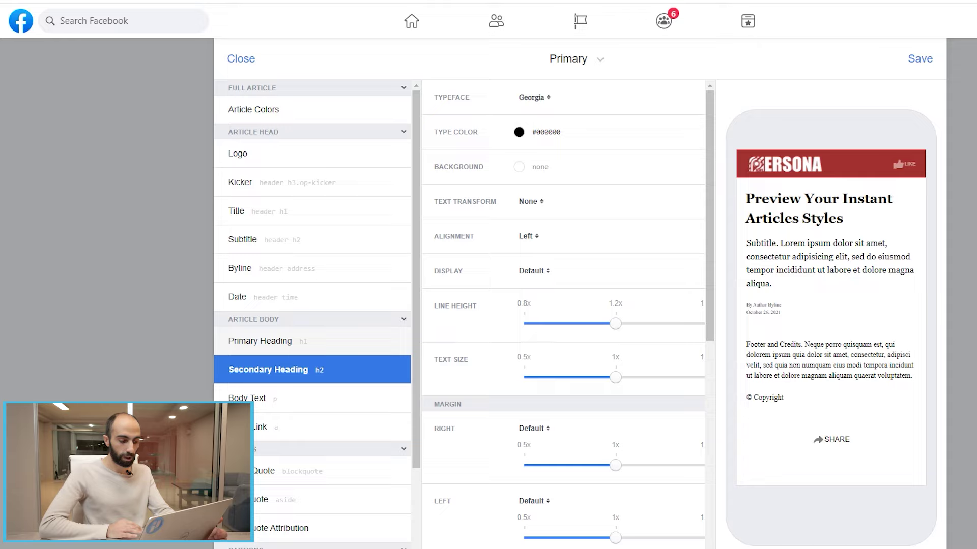
left_click(236, 211)
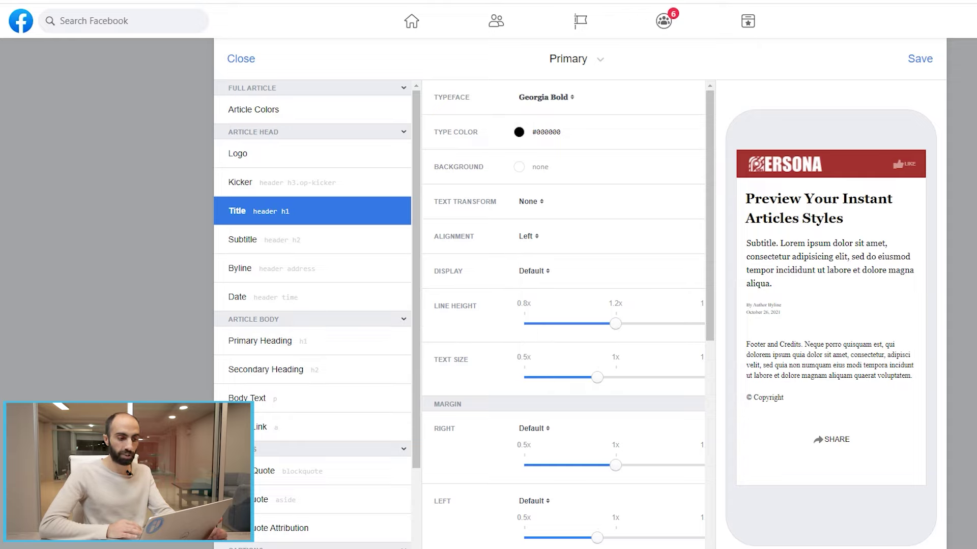
left_click(260, 341)
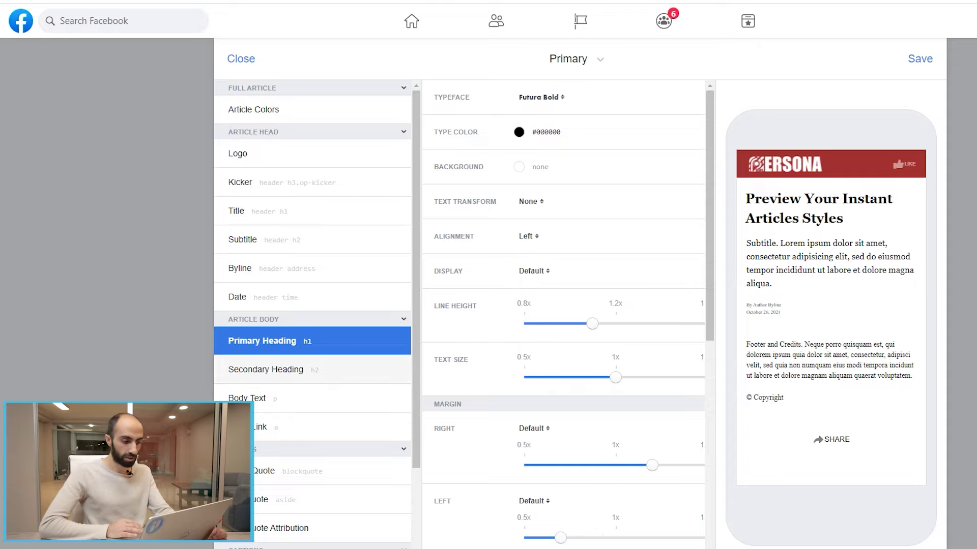
left_click(268, 370)
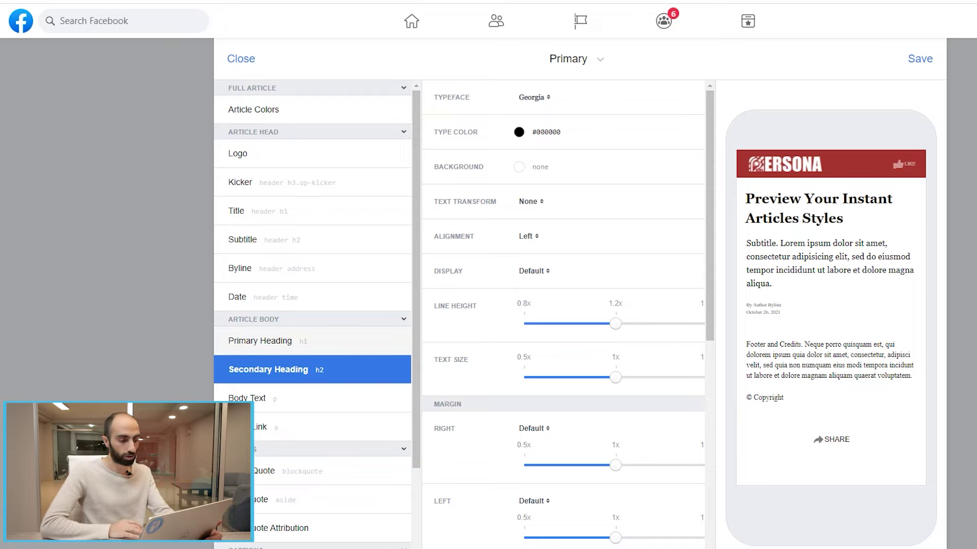
left_click(262, 341)
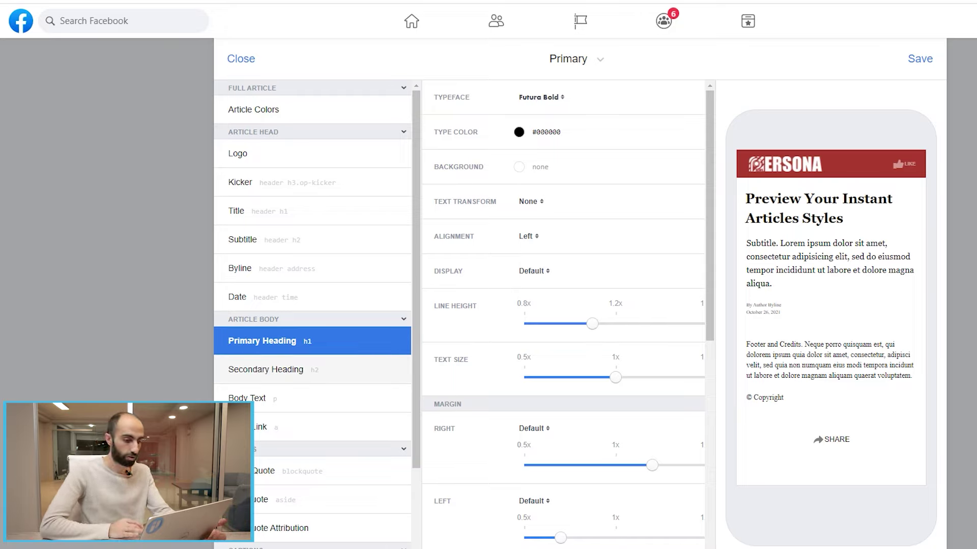
left_click(265, 369)
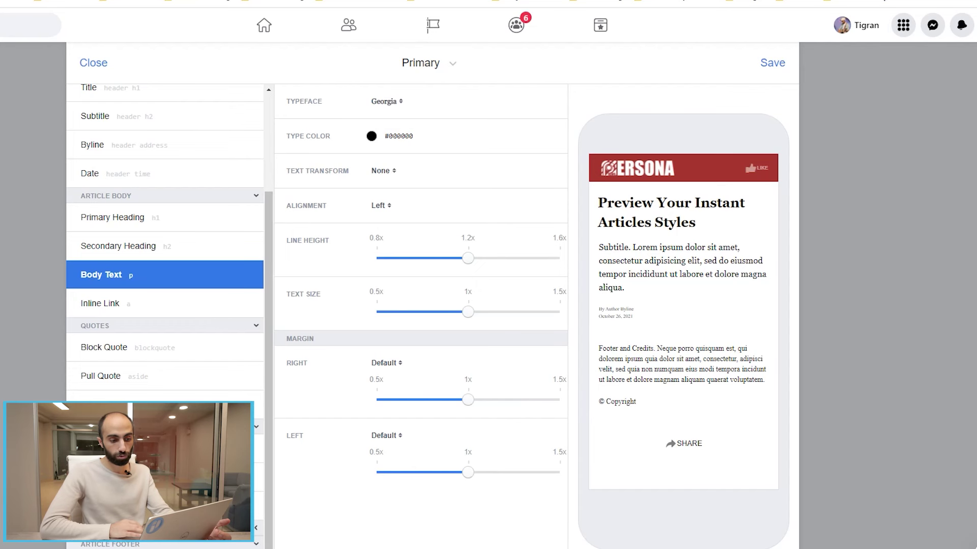
Step: Try adjusting the body text's line height and return it to 1.2x
mouse_move(468, 258)
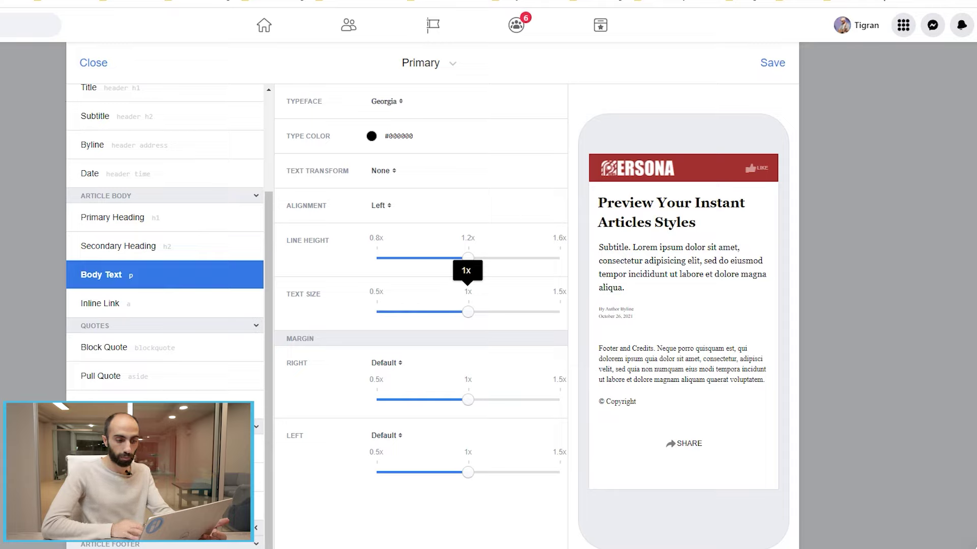
key("Left")
key("Right")
key("Left")
key("Right")
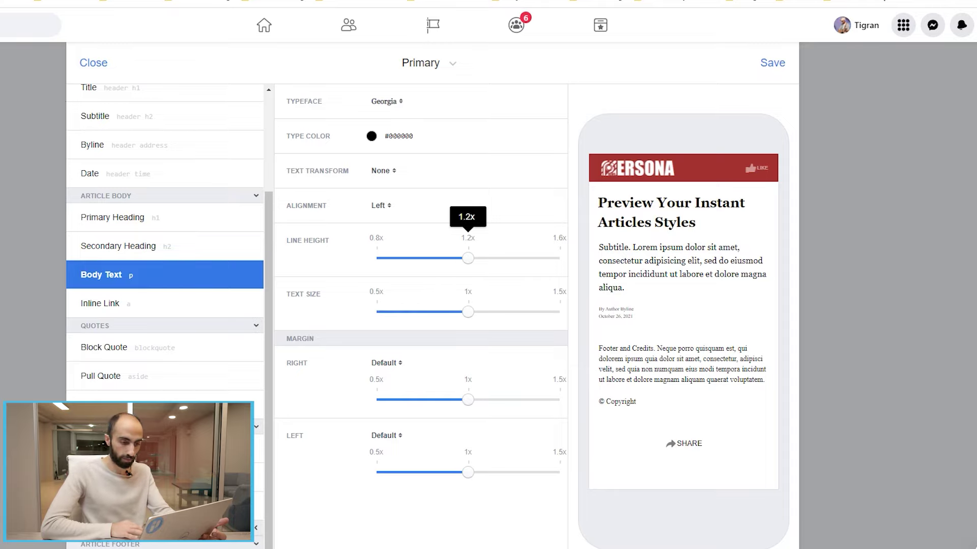